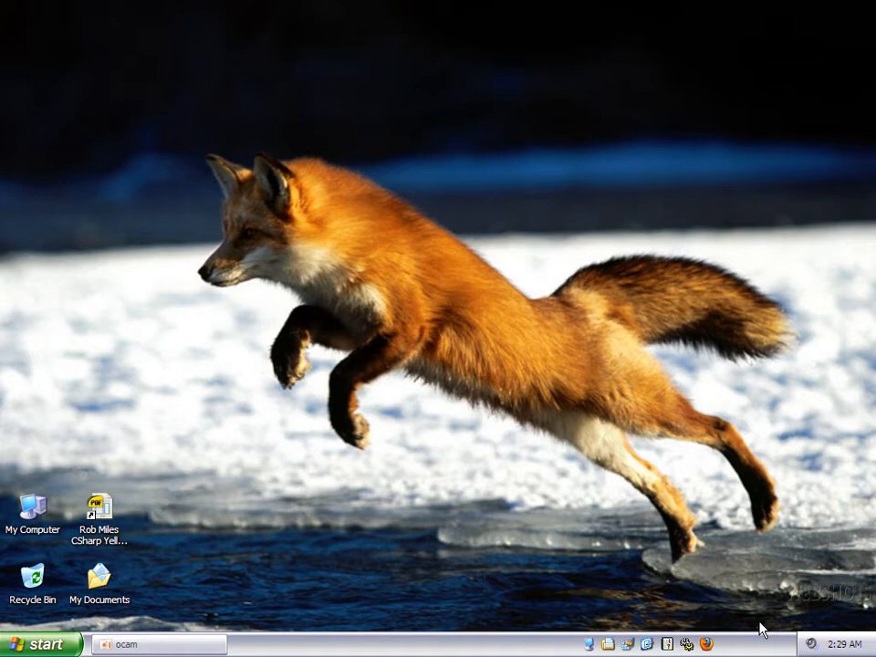
pyautogui.doubleClick(32, 507)
pyautogui.rightClick(166, 239)
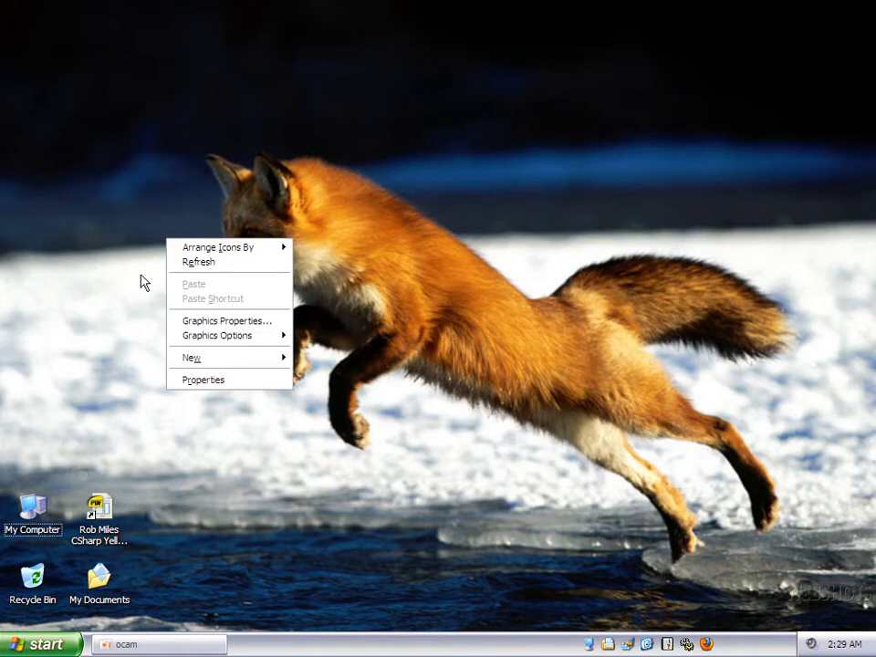
pyautogui.click(239, 526)
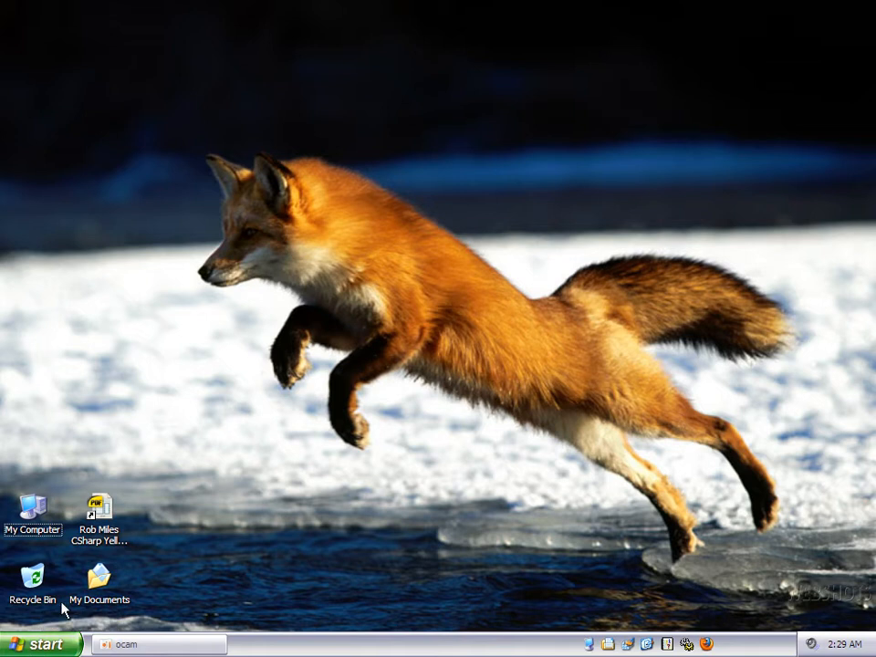
# Launch Platinum Arts Sandbox with the CLICK_ME_TO_START entry of the installed Sandbox program group
pyautogui.click(35, 648)
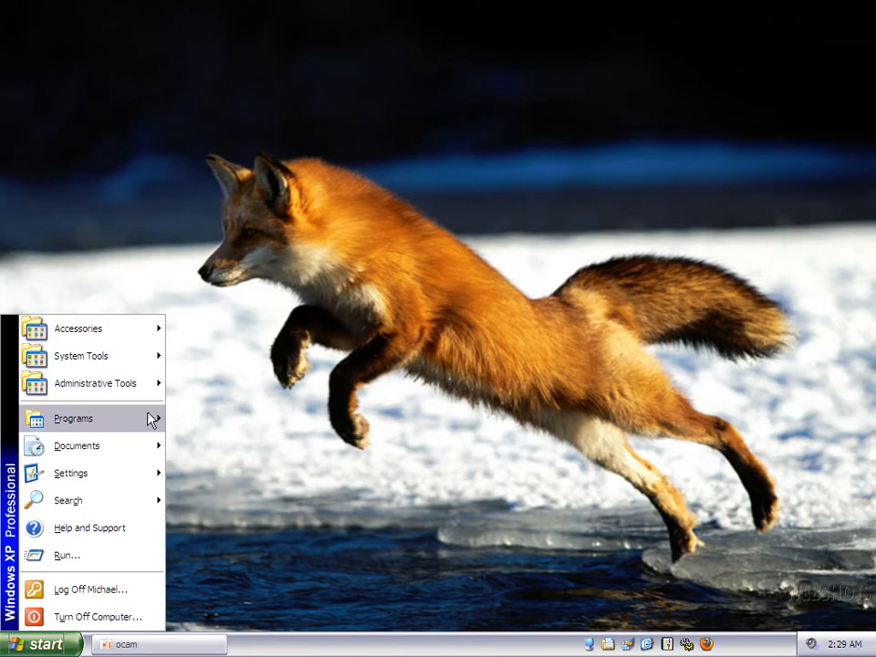
pyautogui.moveTo(151, 417)
pyautogui.moveTo(287, 454)
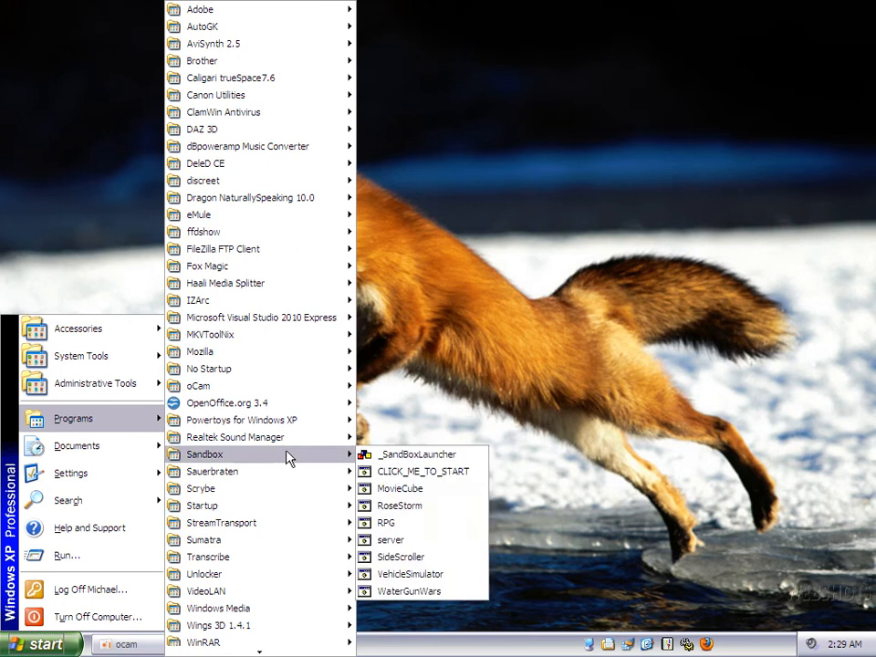
pyautogui.click(388, 473)
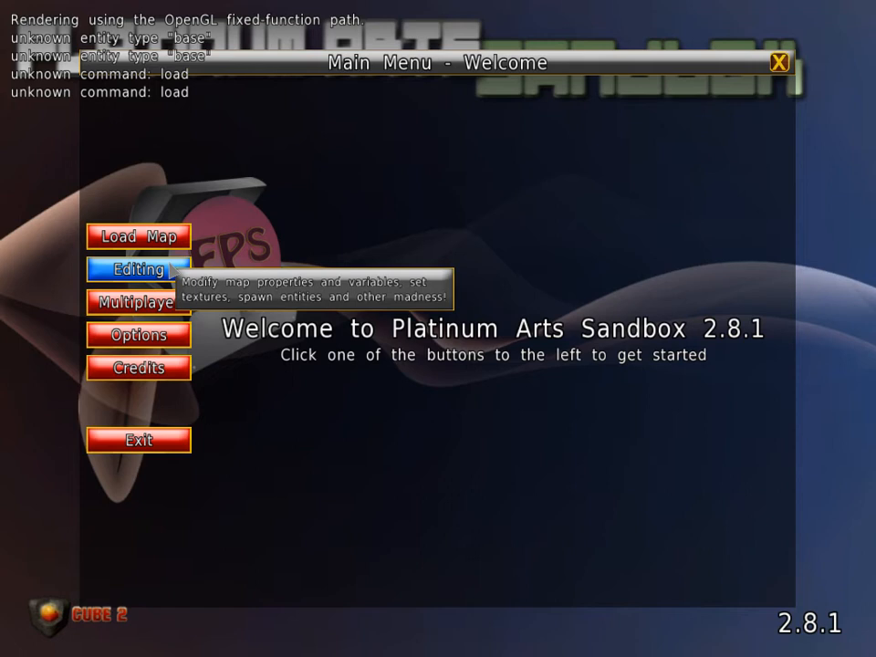
# Create a new map of size 10 and switch to edit mode
pyautogui.click(172, 270)
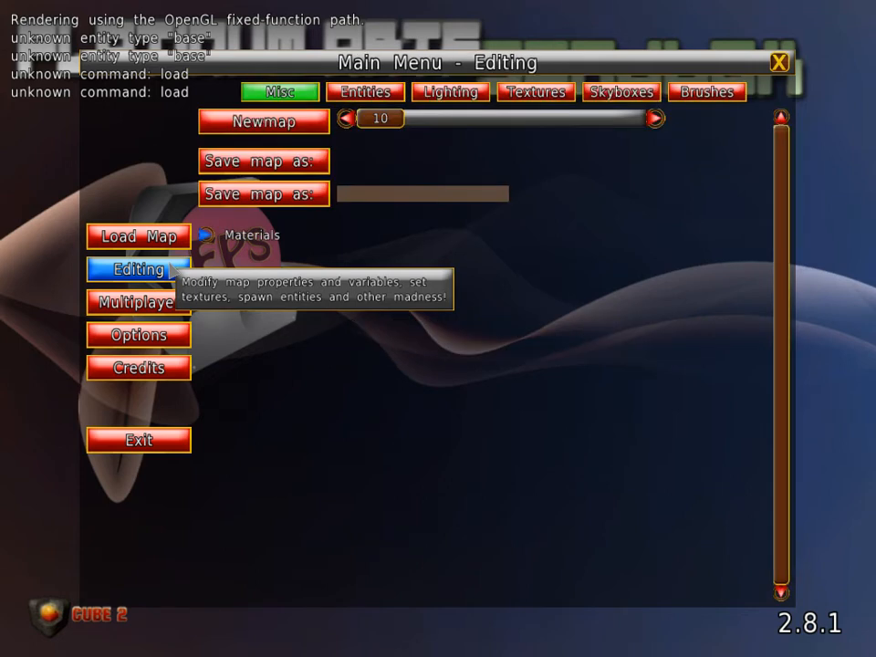
pyautogui.click(264, 128)
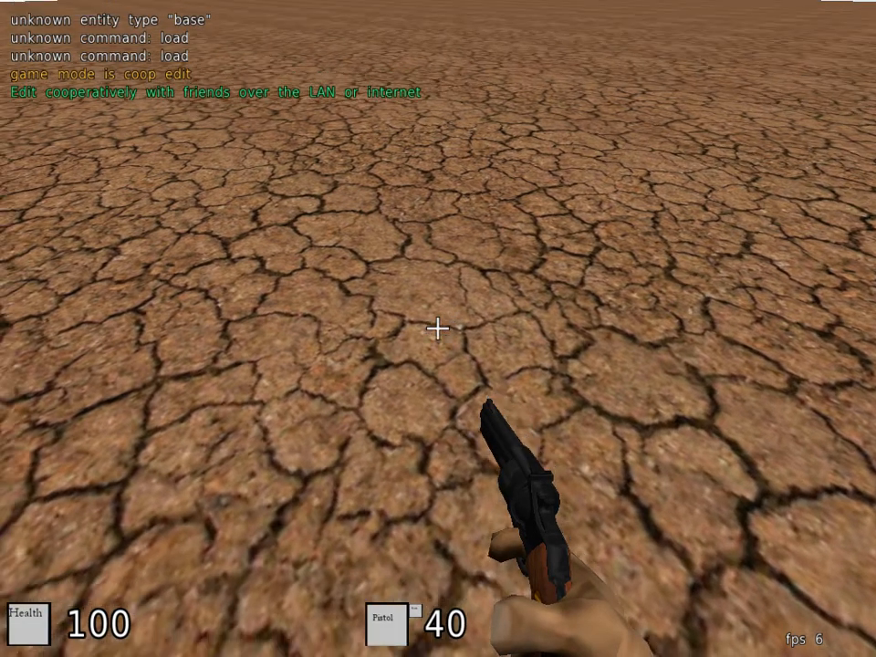
pyautogui.press('e')
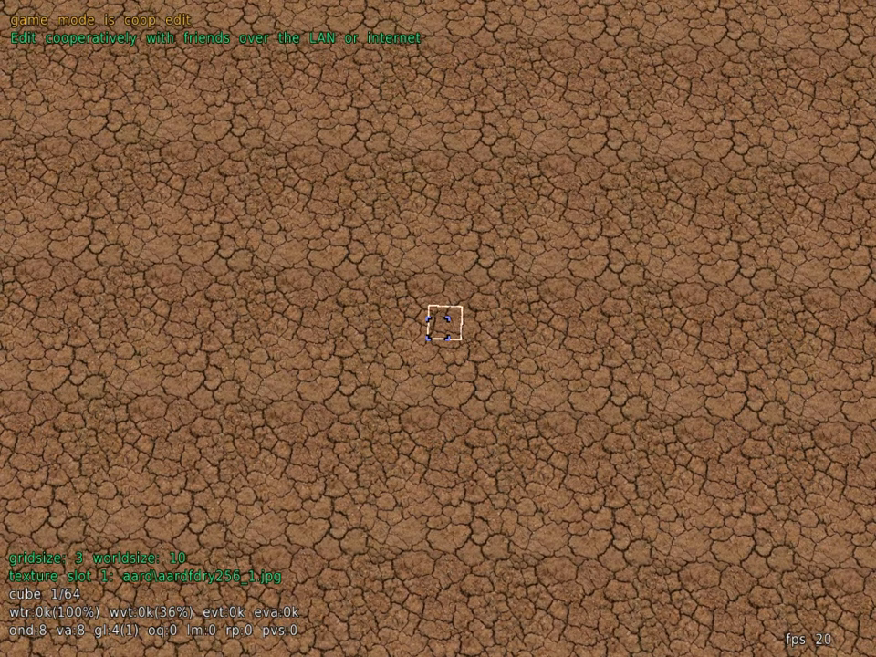
# Try larger and smaller selection grids on the ground, then set the grid size to 4
pyautogui.scroll(1, 438, 328)
pyautogui.scroll(1, 438, 328)
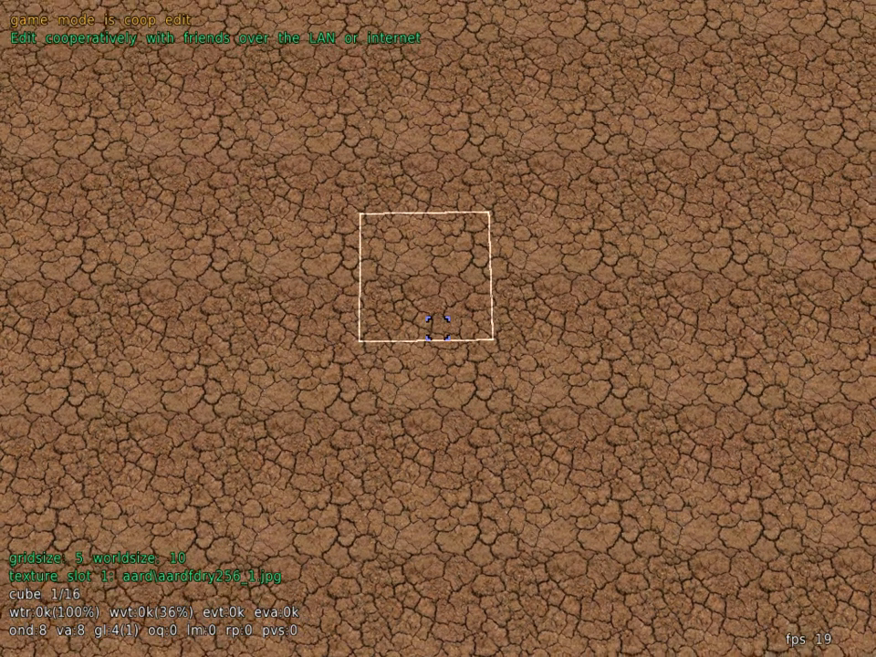
pyautogui.scroll(1, 438, 329)
pyautogui.scroll(1, 438, 328)
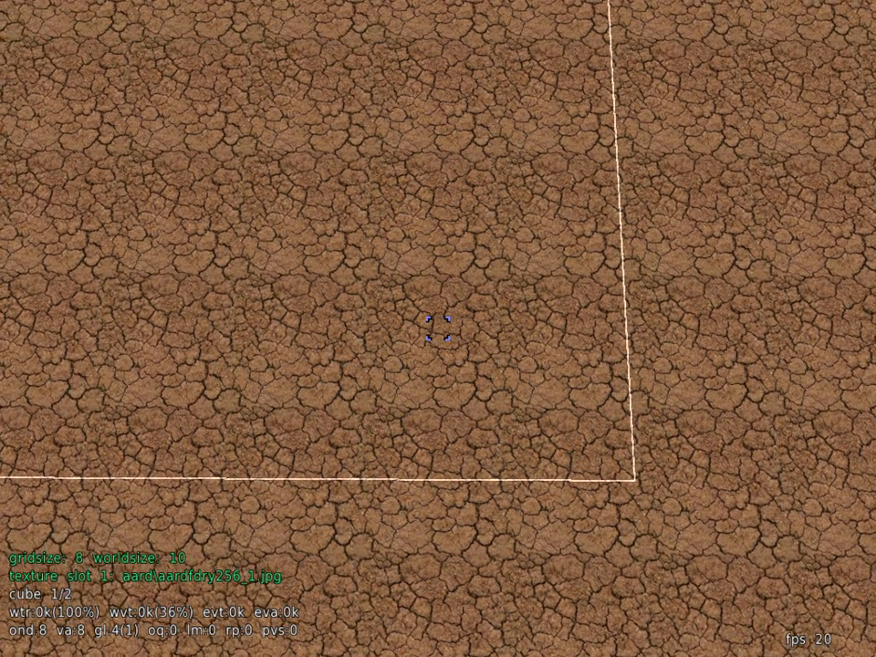
pyautogui.scroll(-3, 438, 328)
pyautogui.scroll(-3, 438, 329)
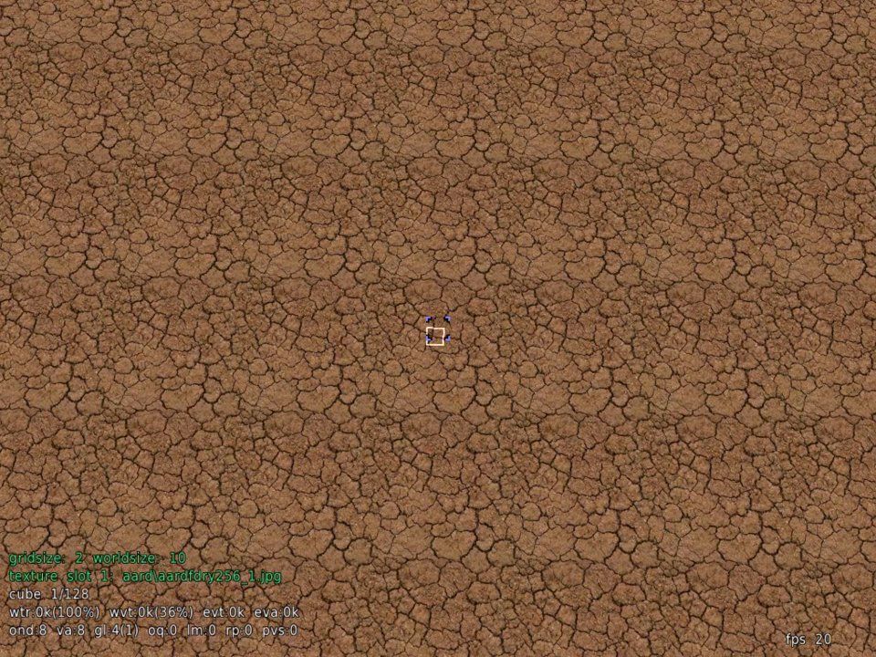
pyautogui.scroll(-1, 438, 328)
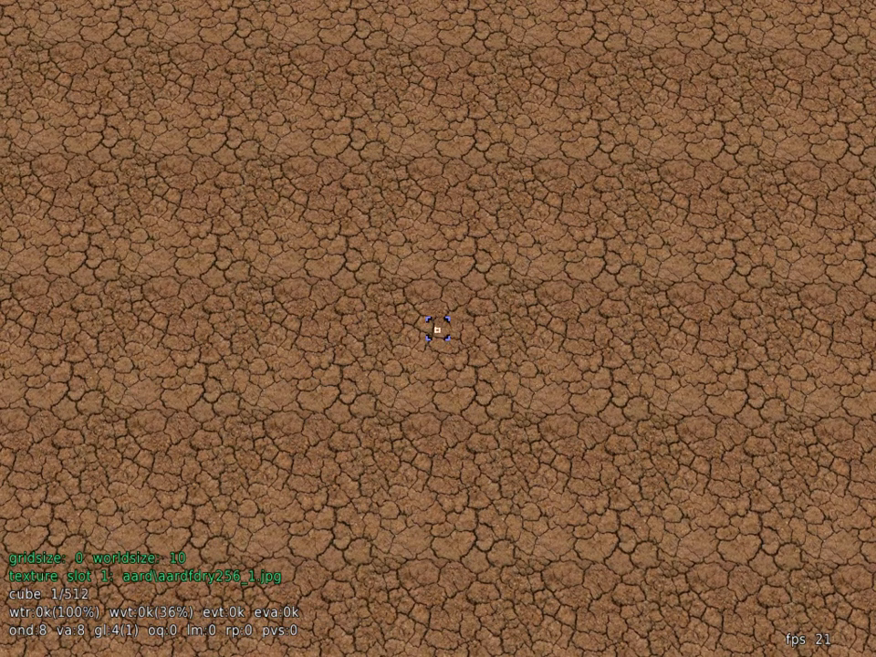
pyautogui.scroll(8, 438, 329)
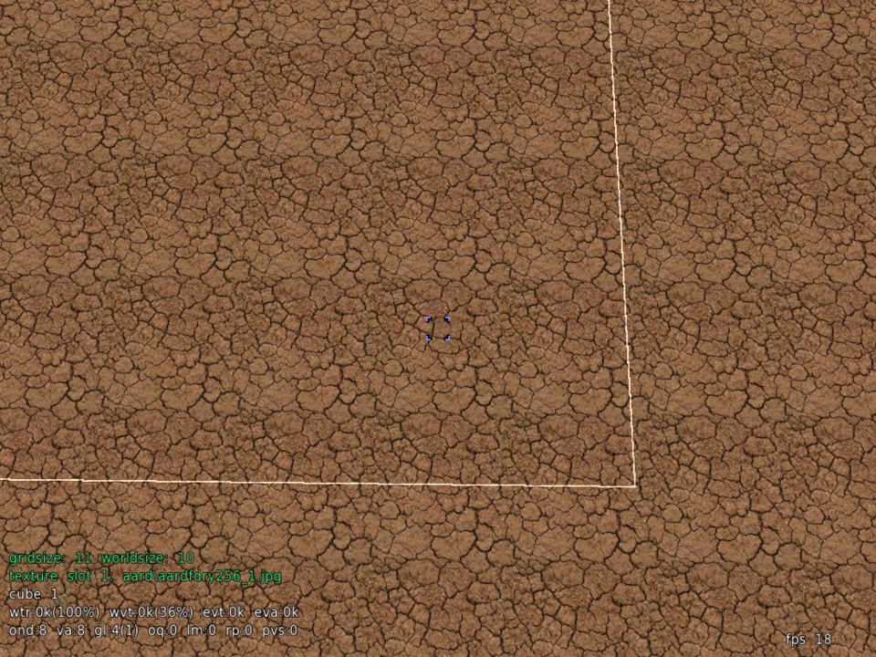
pyautogui.scroll(-5, 438, 328)
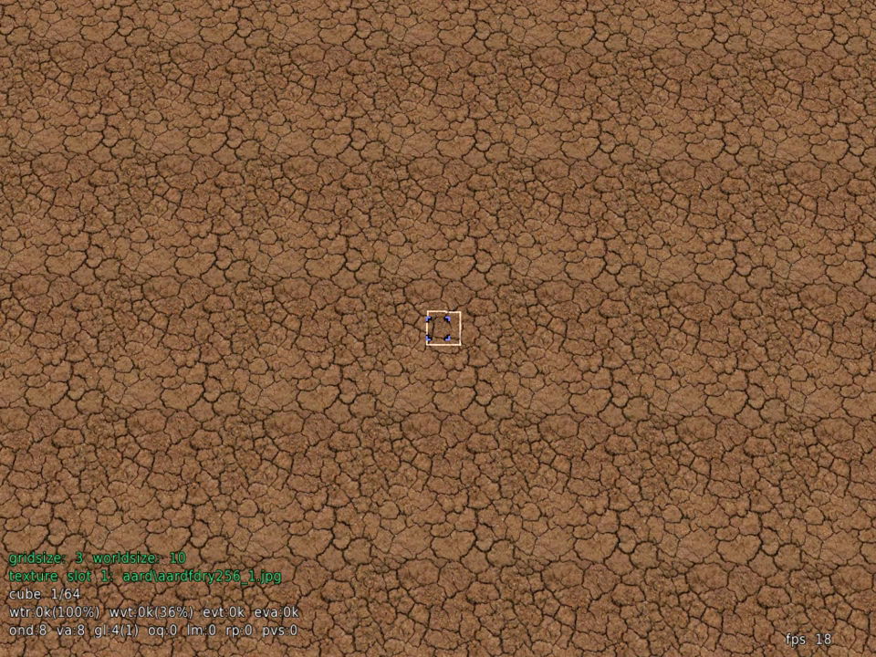
pyautogui.scroll(1, 438, 328)
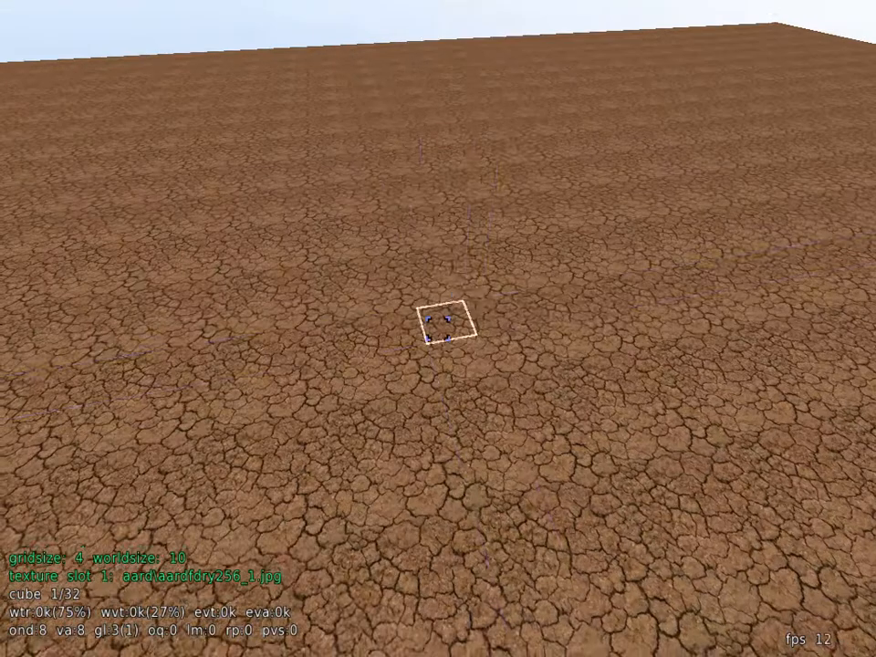
# Select a rectangular area of several floor cubes and clear the selection
pyautogui.click(438, 329)
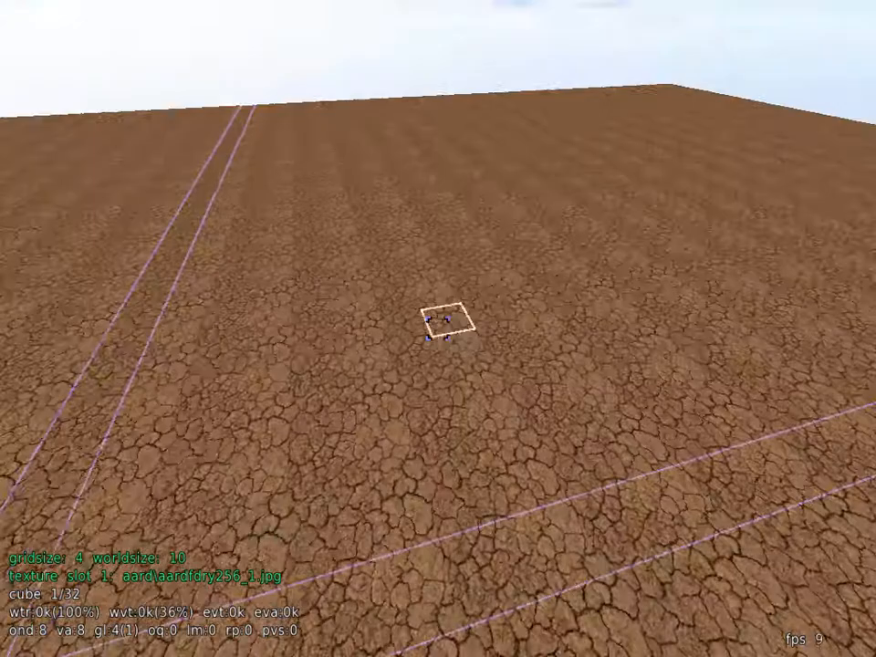
pyautogui.moveTo(438, 329); pyautogui.dragTo(436, 326)
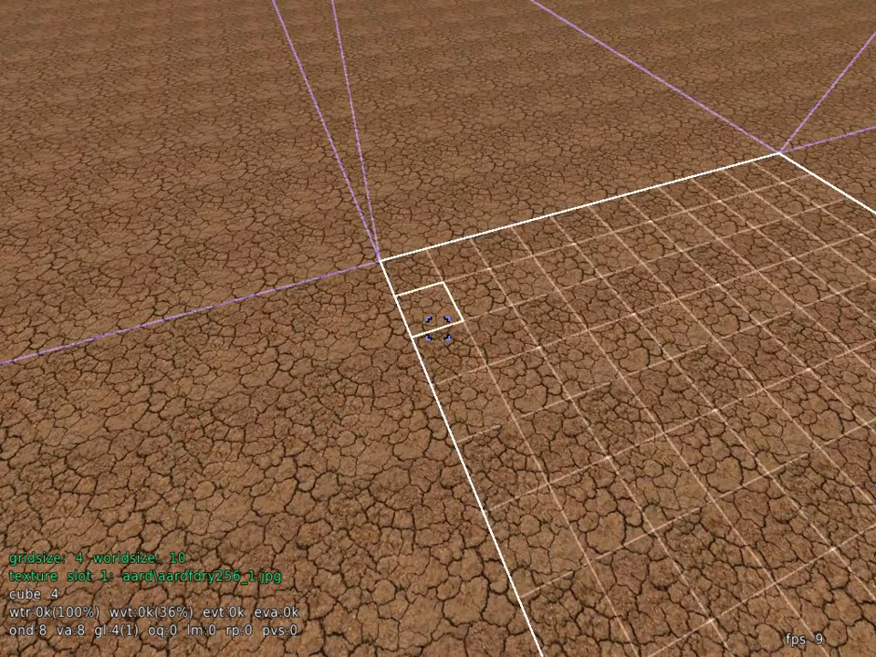
pyautogui.press('space')
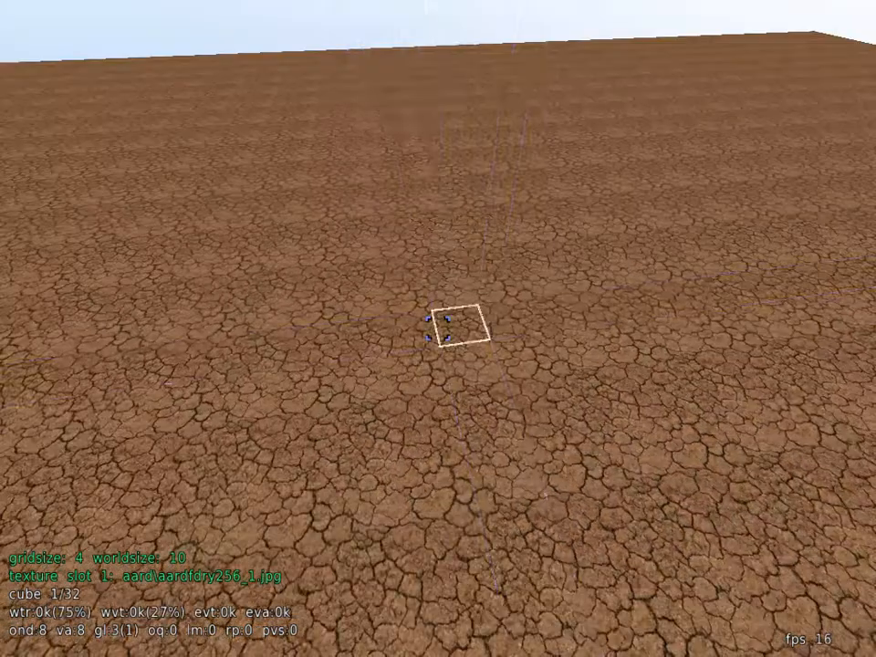
# Select a box of cubes across the ground, inspect it from several sides, and clear the selection
pyautogui.click(438, 329)
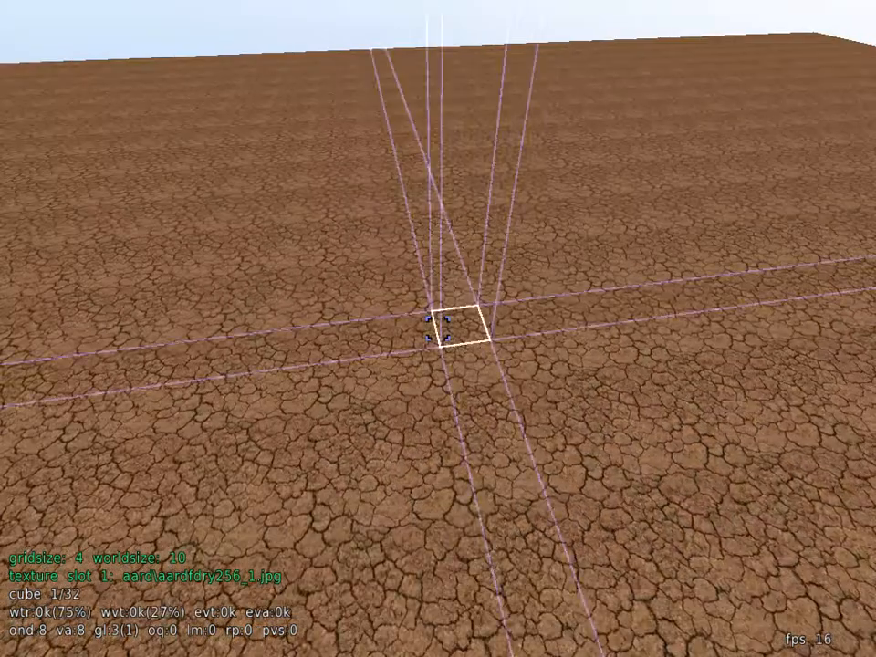
pyautogui.moveTo(438, 328); pyautogui.dragTo(438, 329)
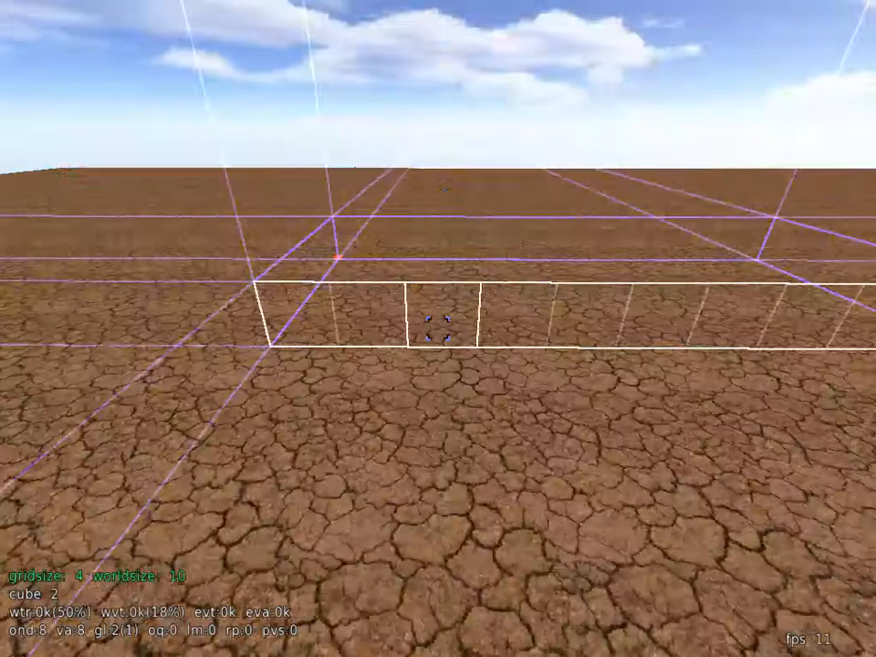
pyautogui.press('w')
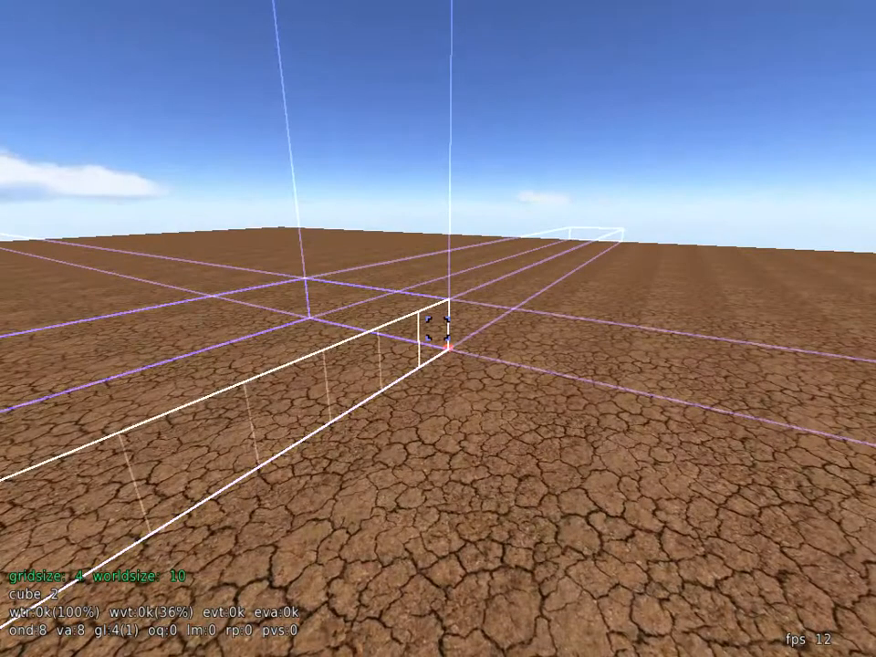
pyautogui.press('w')
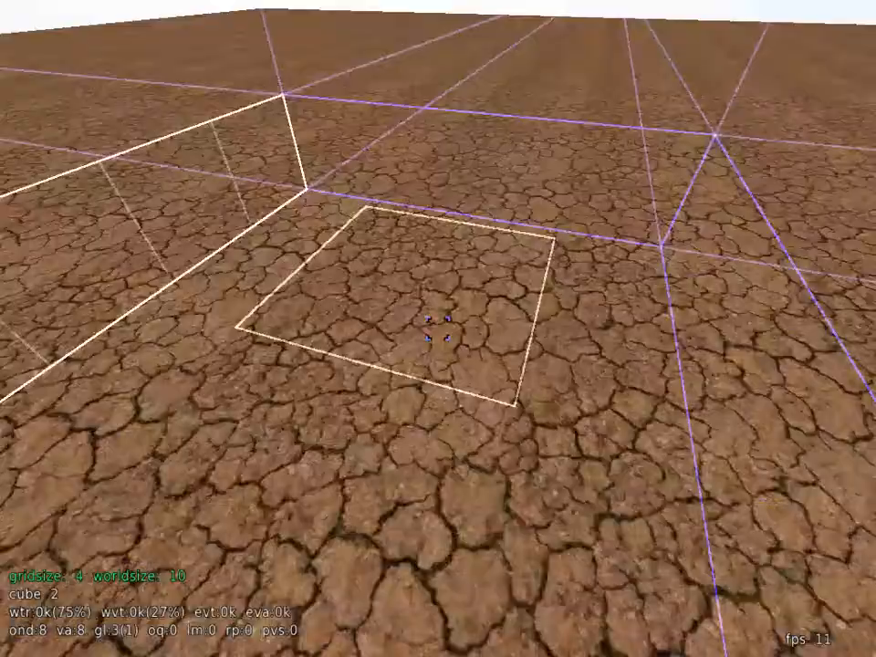
pyautogui.press('s')
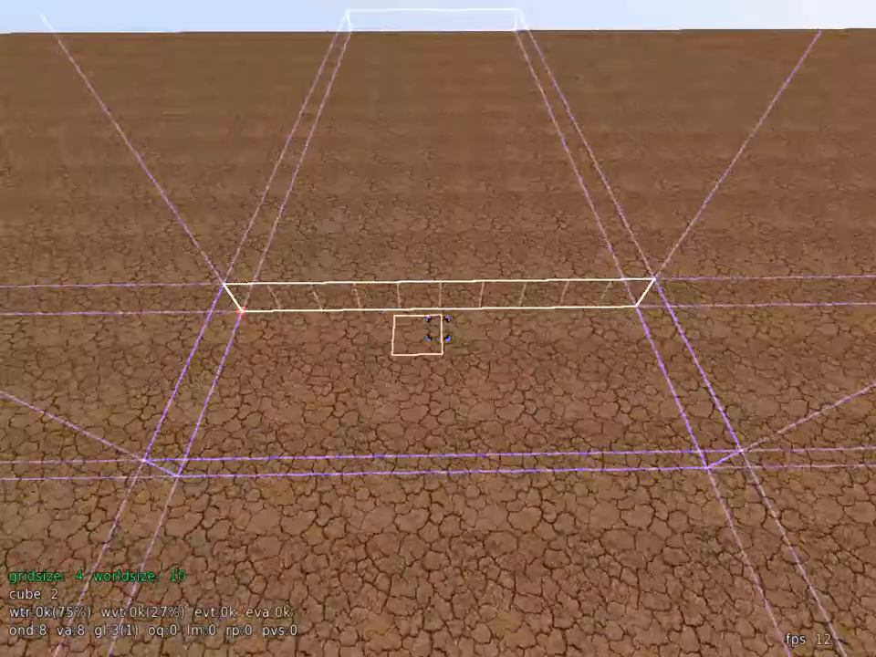
pyautogui.press('w')
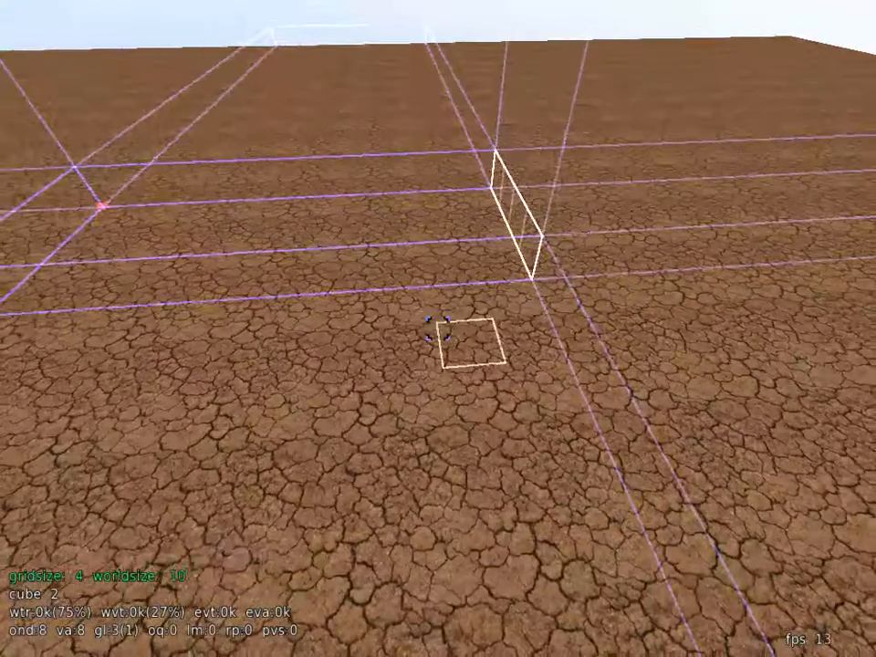
pyautogui.press('space')
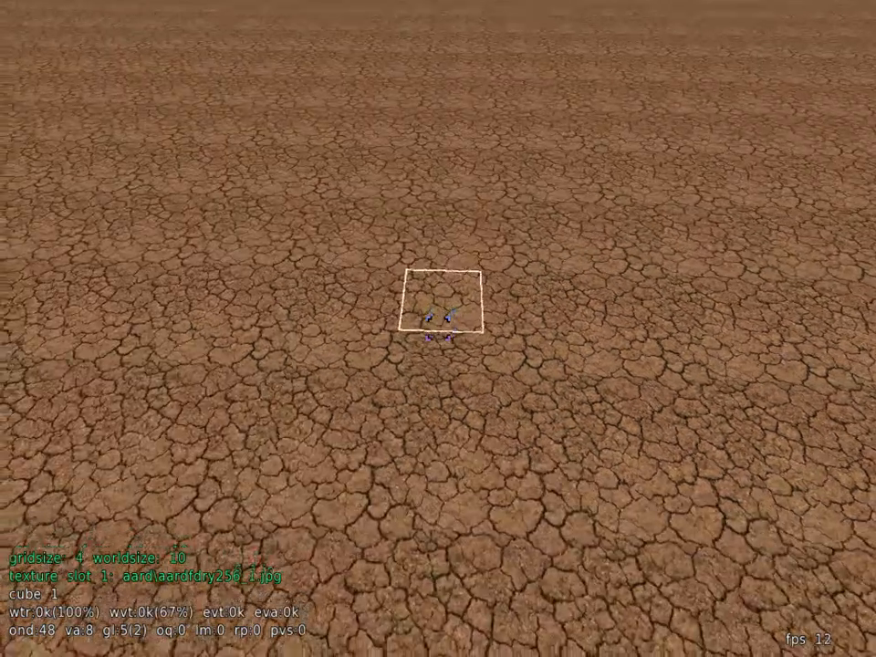
# Extrude a tall column, one grid cube wide, up from the flat ground
pyautogui.press('w')
pyautogui.press('w')
pyautogui.press('s')
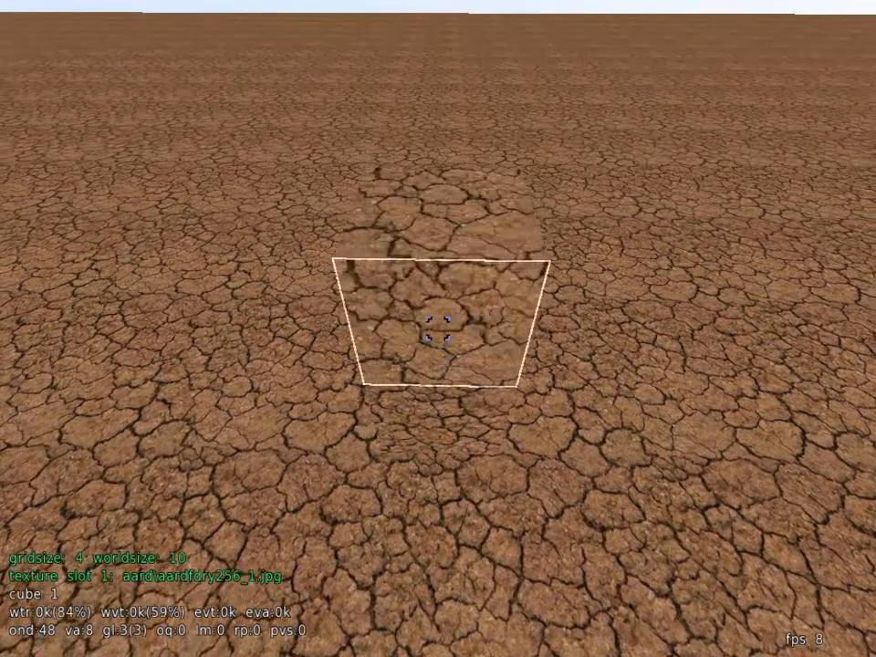
pyautogui.scroll(10, 438, 328)
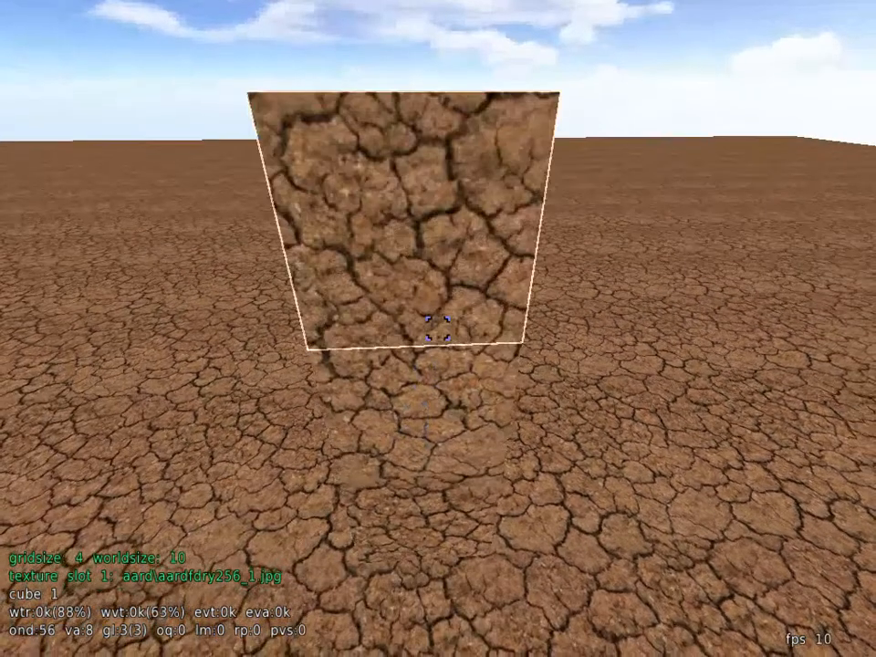
# Extrude a lower block from the ground near the tall column
pyautogui.press('s')
pyautogui.press('w')
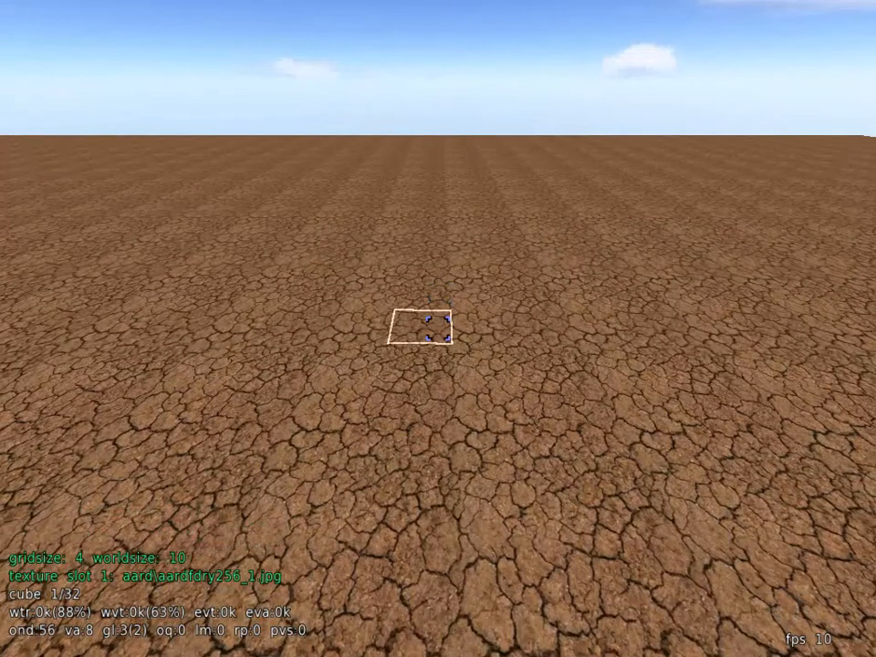
pyautogui.scroll(6, 437, 327)
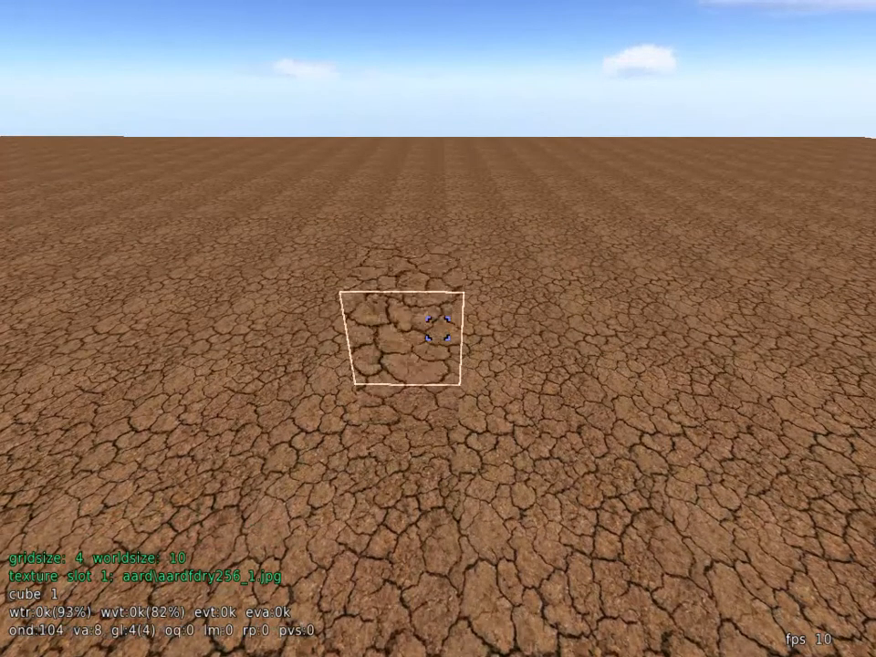
pyautogui.scroll(-2, 438, 328)
pyautogui.scroll(-3, 438, 329)
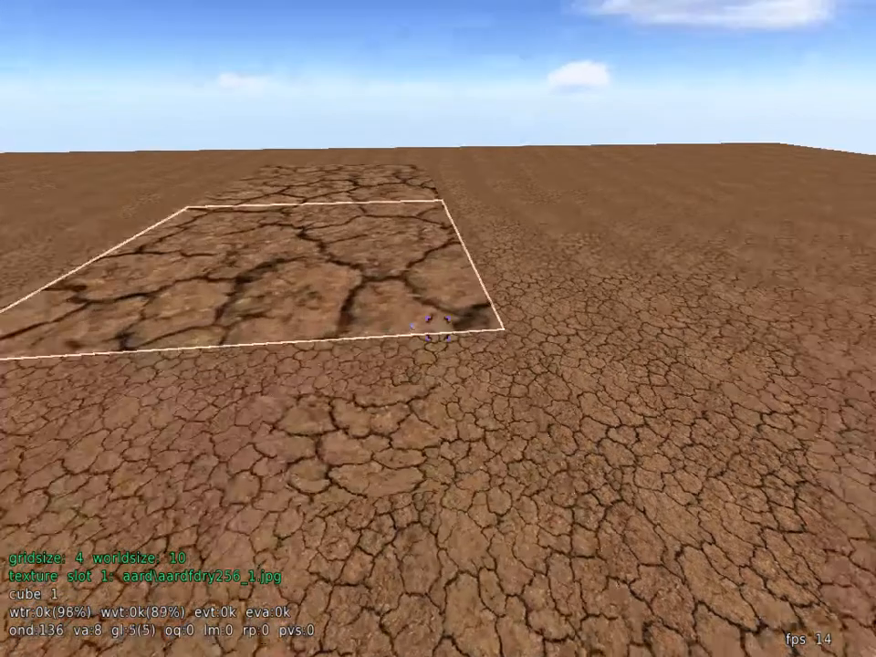
# Push cubes down into the flat ground beside the extruded blocks to dig a square pit
pyautogui.press('d')
pyautogui.press('s')
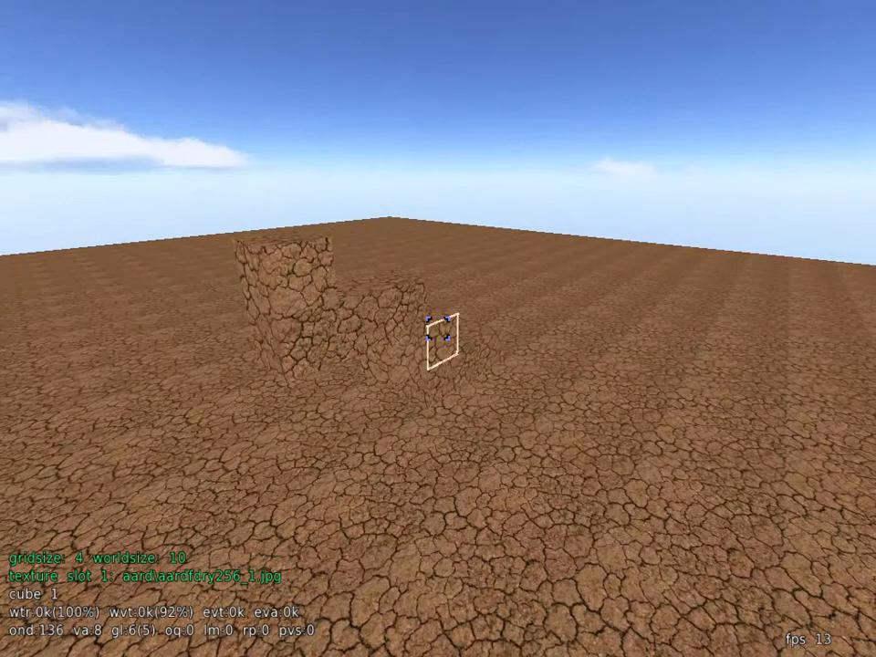
pyautogui.press('w')
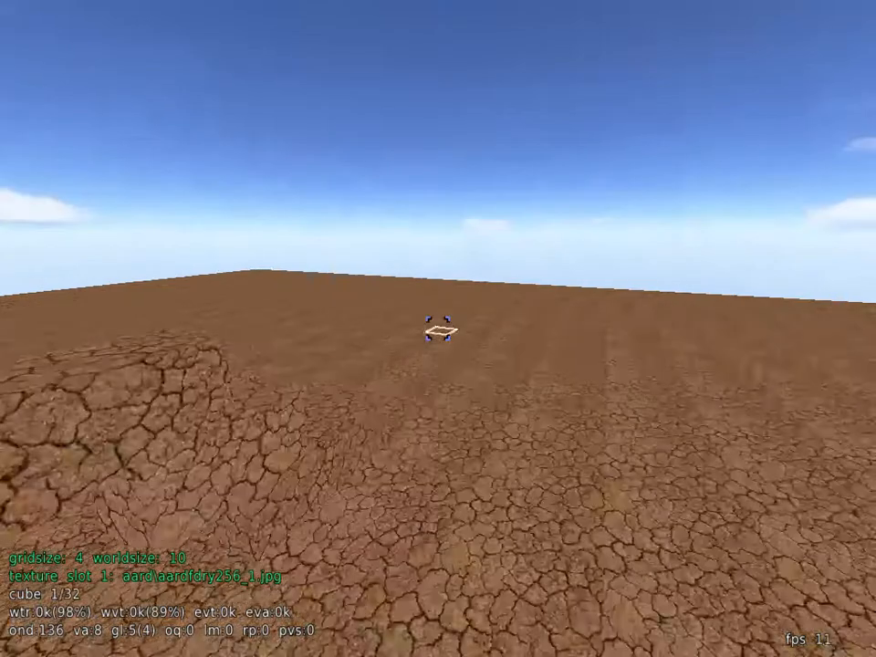
pyautogui.press('s')
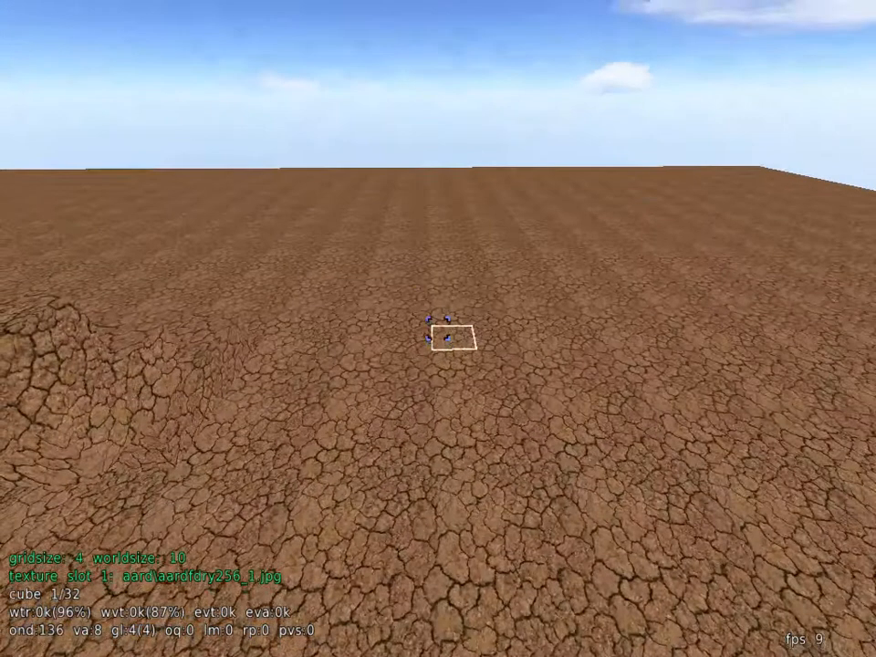
pyautogui.scroll(2, 438, 329)
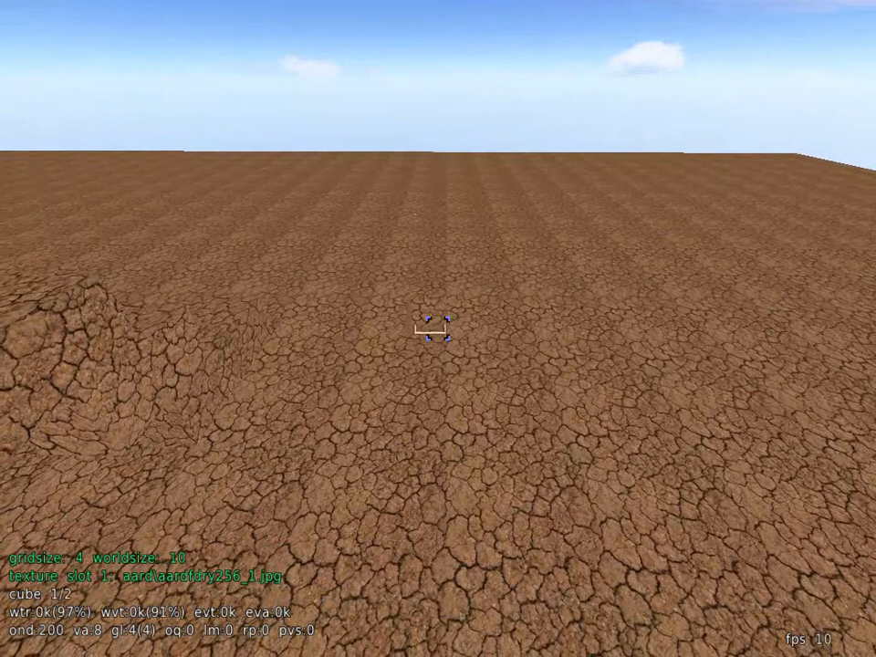
pyautogui.click(438, 328)
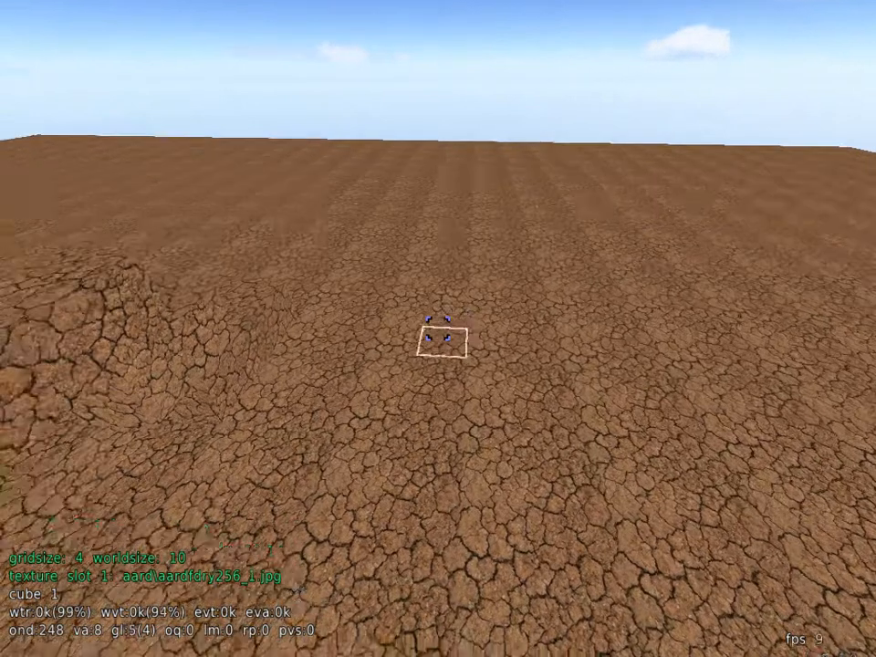
# Enlarge the pit by pushing in more cube faces on its floor and side walls
pyautogui.press('w')
pyautogui.scroll(1, 438, 329)
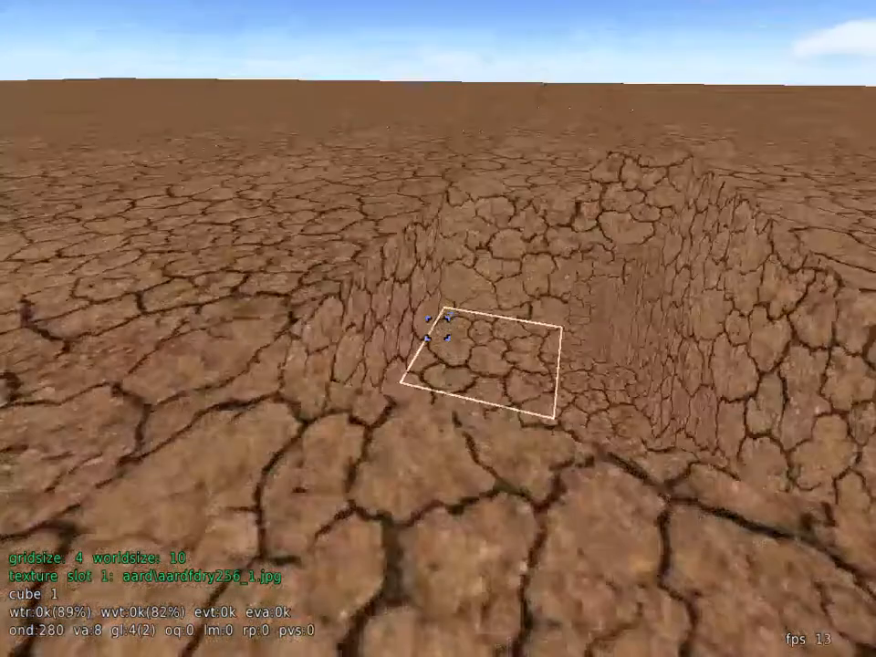
pyautogui.scroll(1, 438, 328)
pyautogui.press('s')
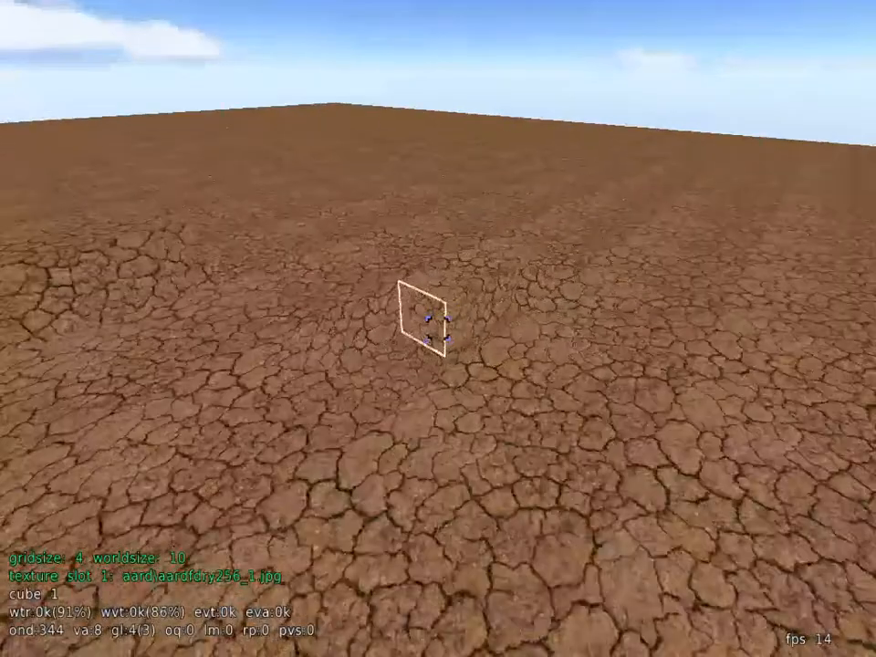
pyautogui.press('s')
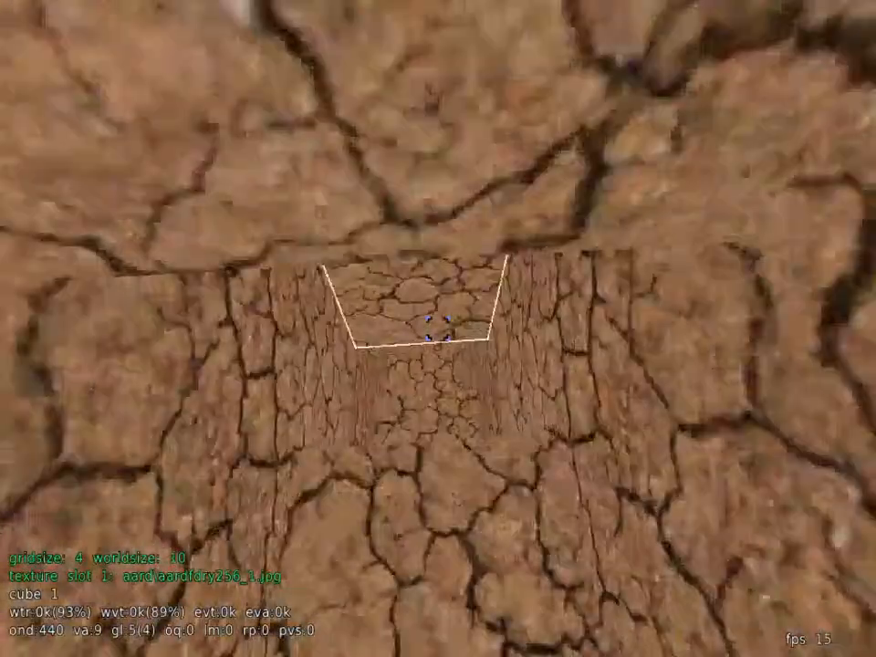
# Select a rectangular area of ground cubes and raise the terrain inside it with the Circle 4-2-1 Brush
pyautogui.press('s')
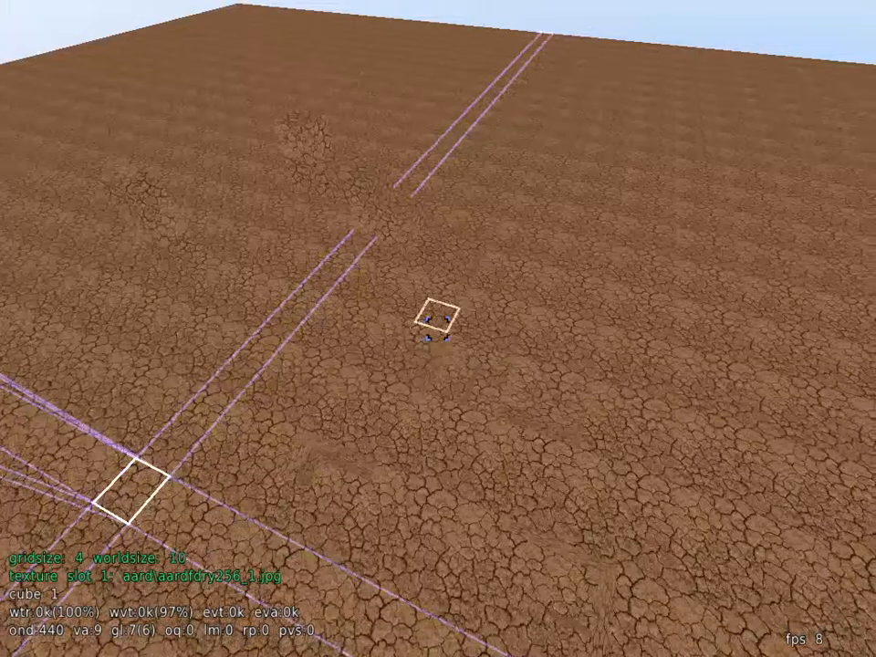
pyautogui.rightClick(438, 329)
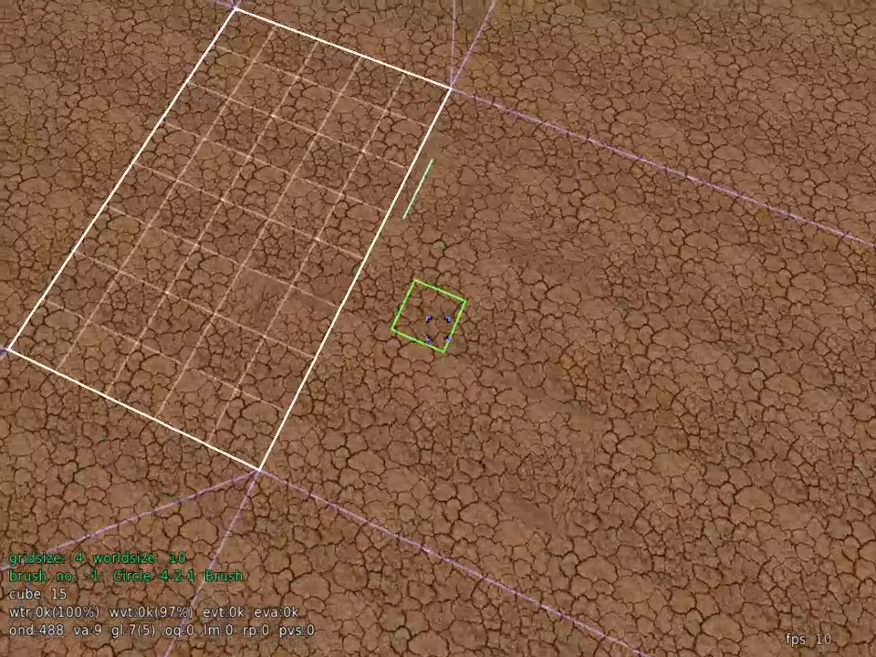
pyautogui.scroll(-1, 438, 329)
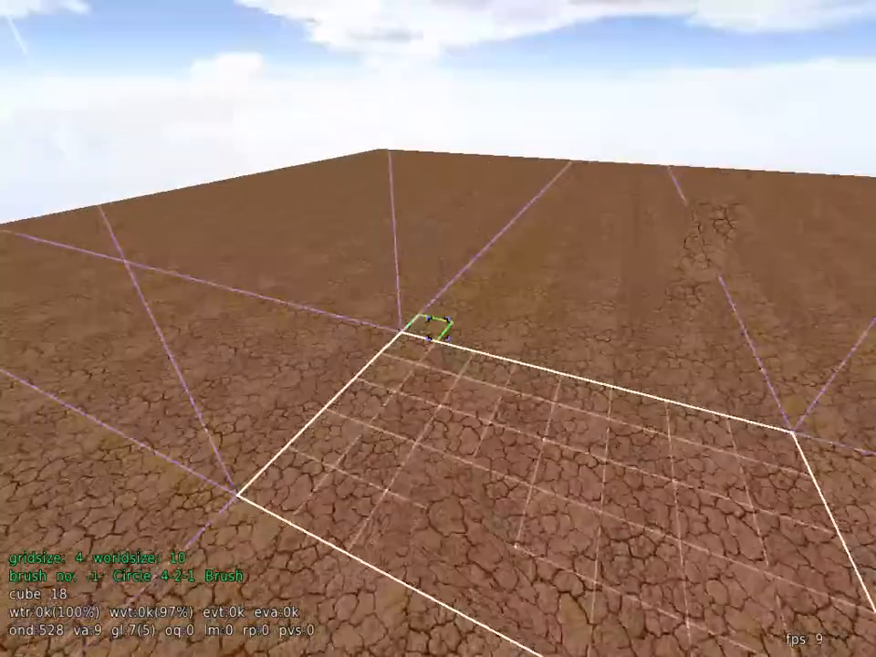
pyautogui.press('s')
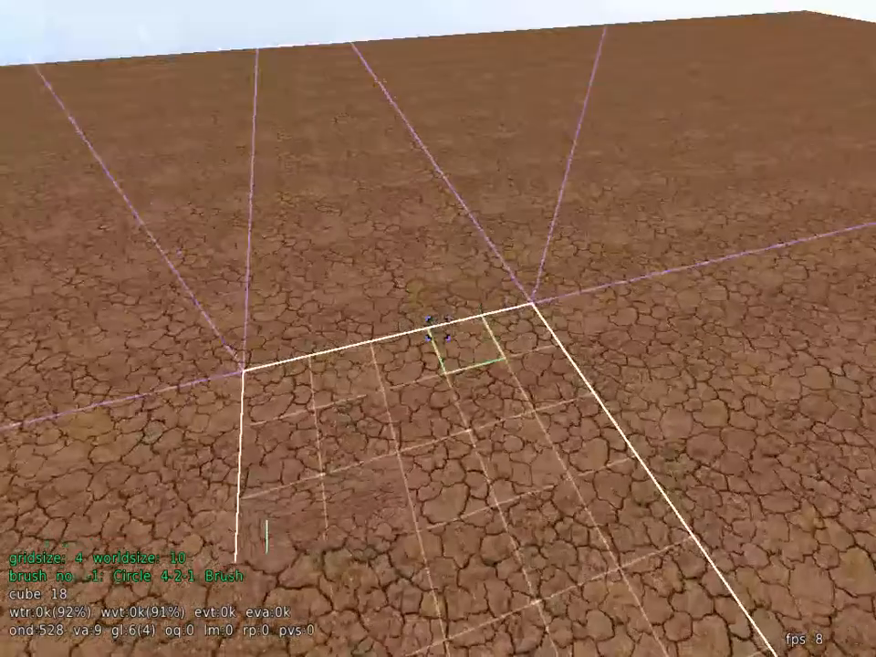
pyautogui.press('w')
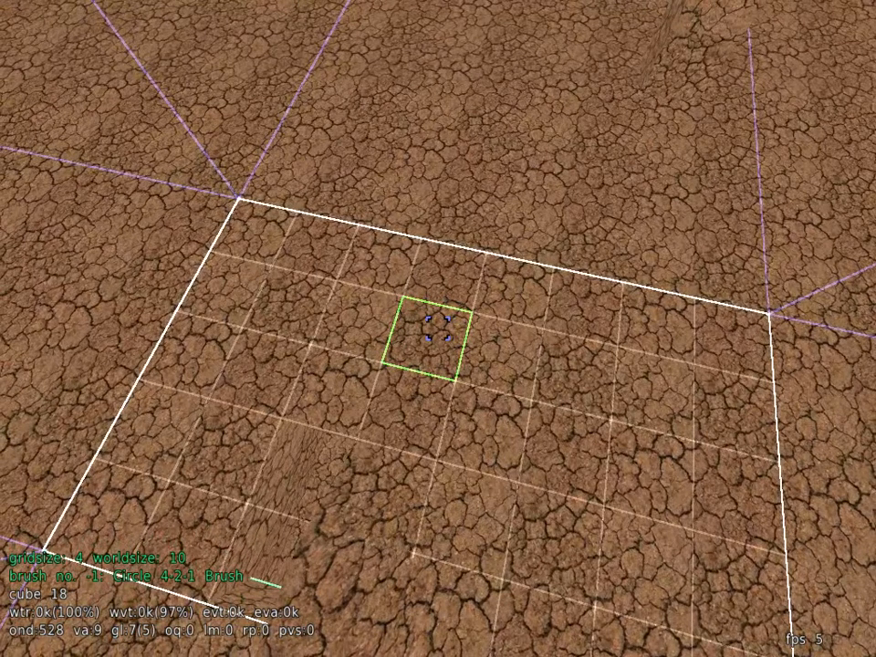
pyautogui.scroll(-2, 438, 329)
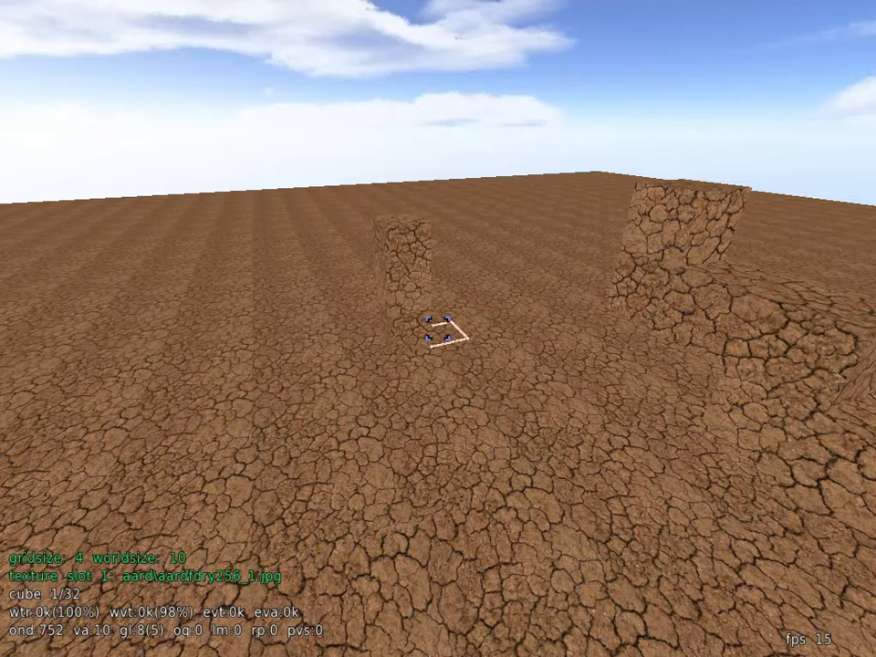
# Exit Platinum Arts Sandbox to the desktop
pyautogui.press('Escape')
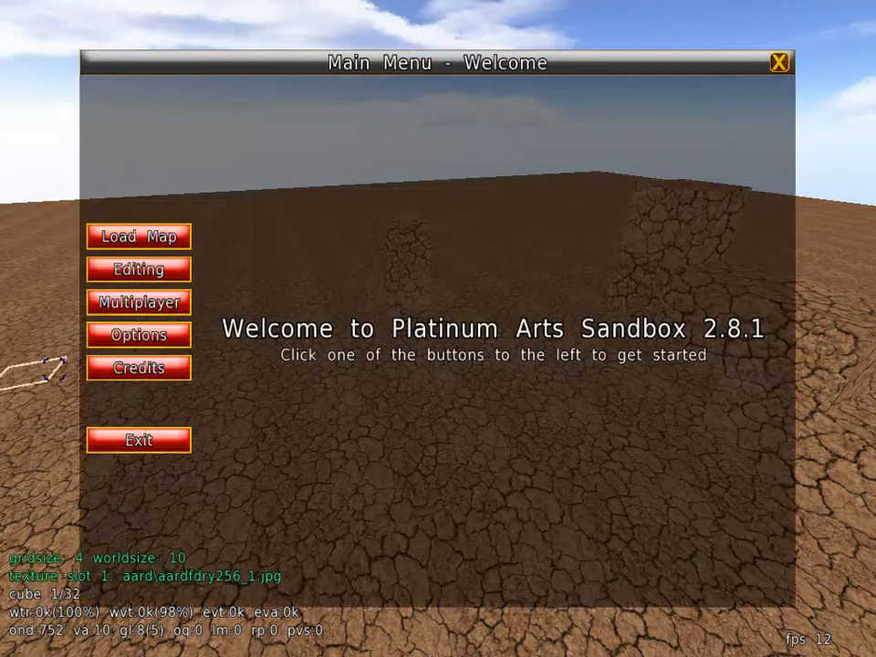
pyautogui.click(128, 440)
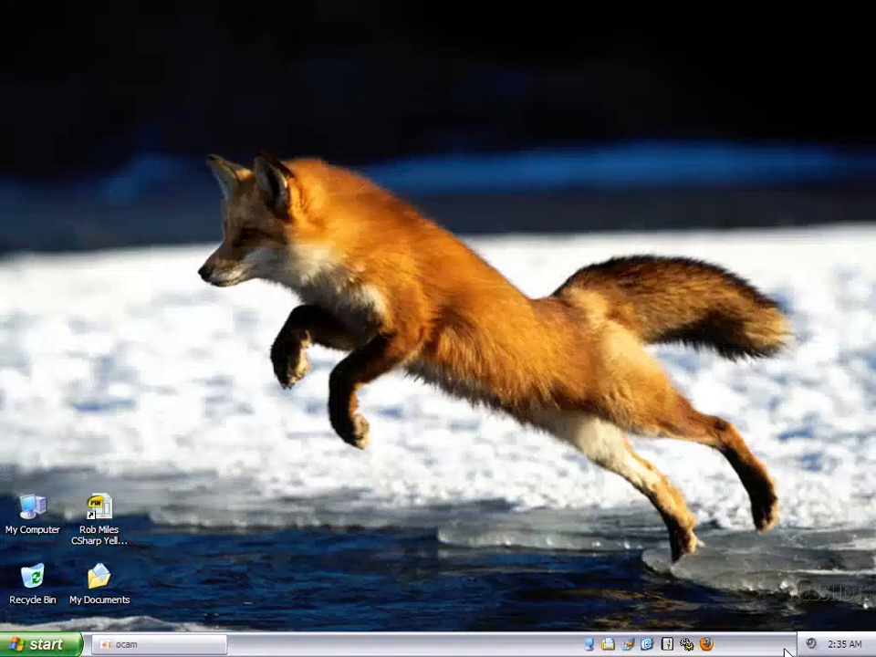